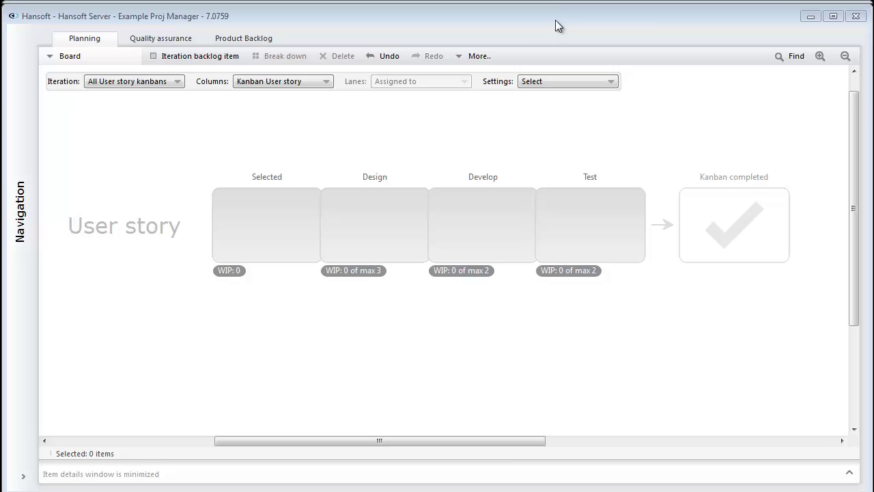
Open the User story pipeline from the Pipelines, Kanbans and Workflows list for editing.
click(482, 61)
click(507, 148)
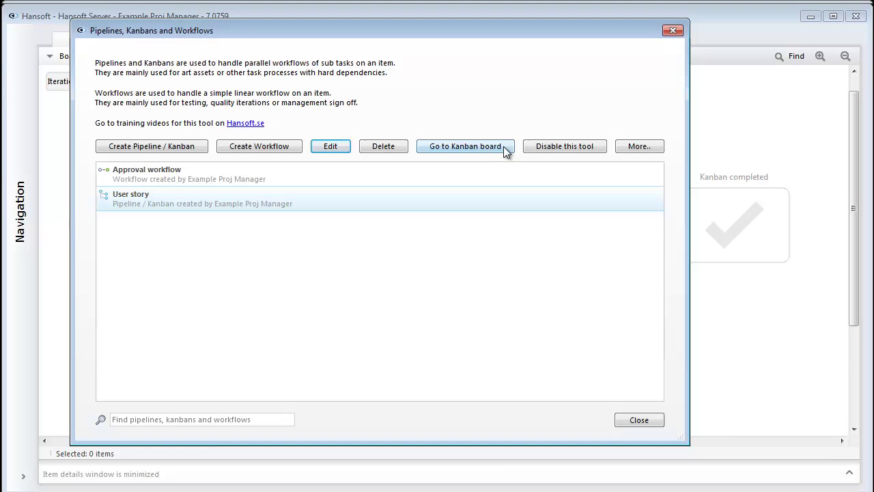
double_click(293, 202)
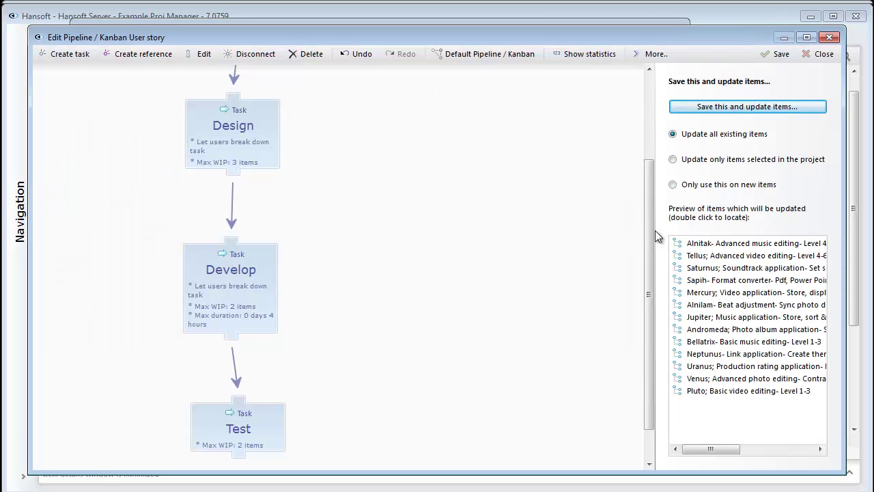
drag(650, 234, 665, 244)
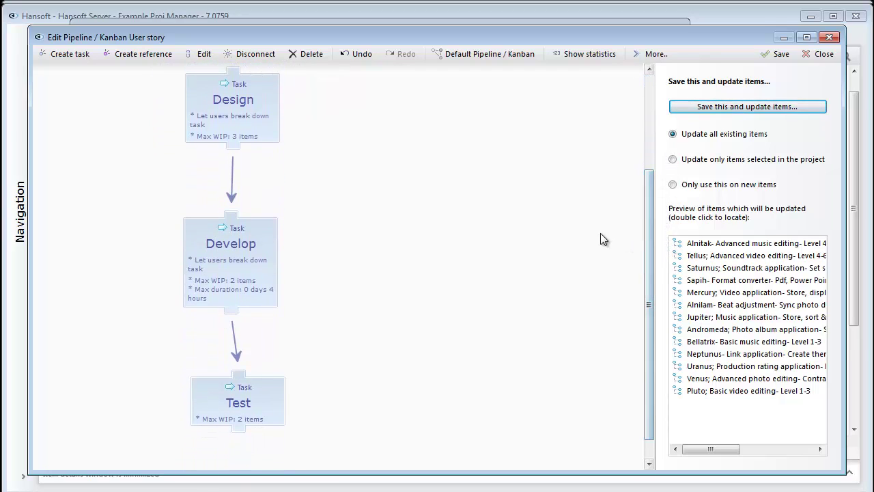
click(323, 262)
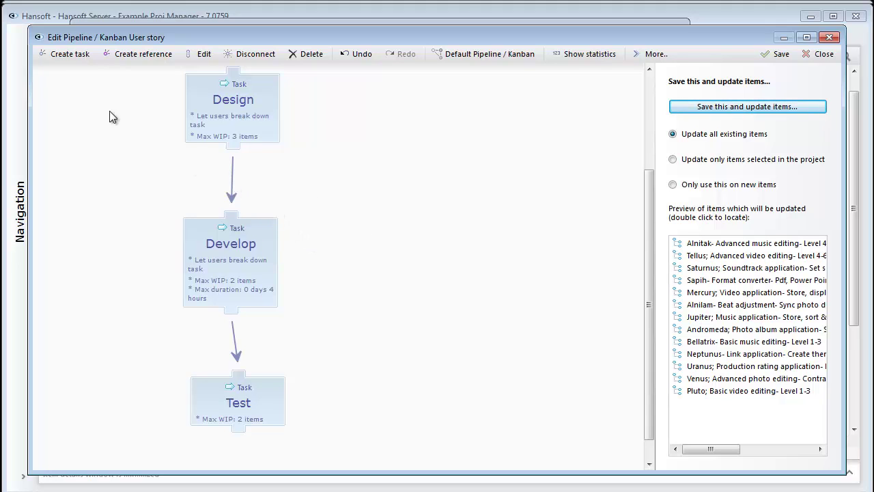
Add a new pipeline task named Documentation and place it near Design.
click(61, 59)
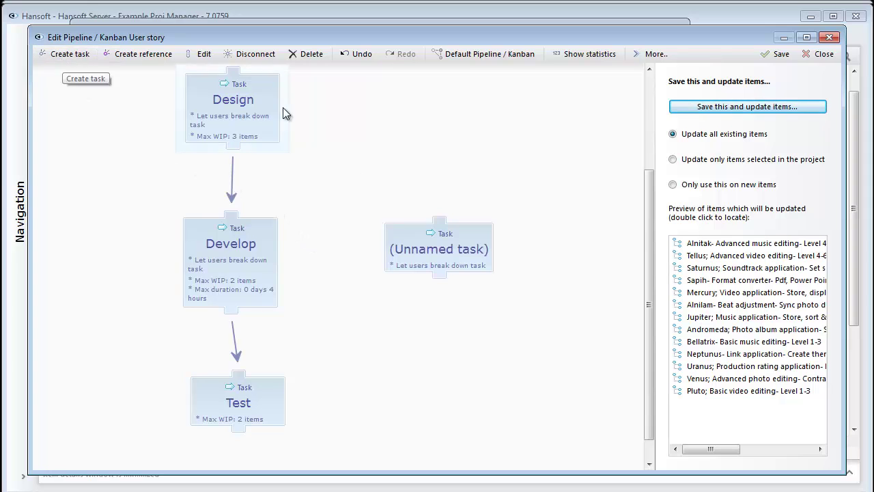
double_click(394, 247)
text(Documentation)
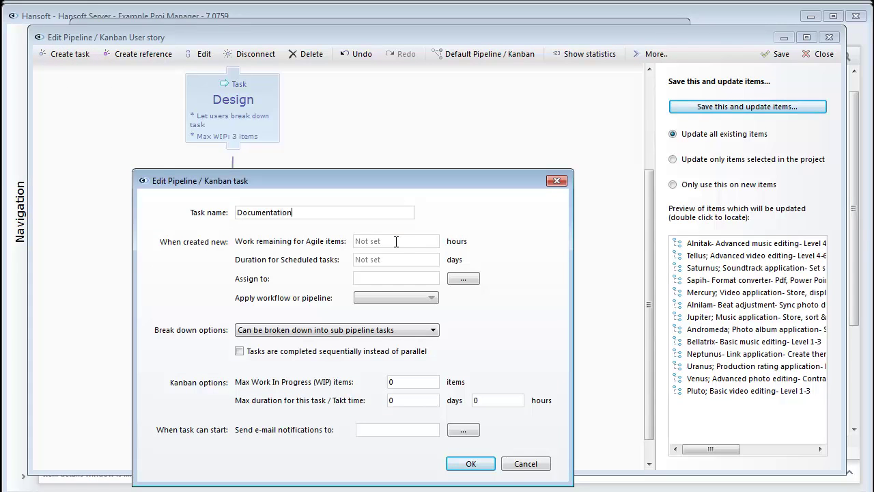
key(Return)
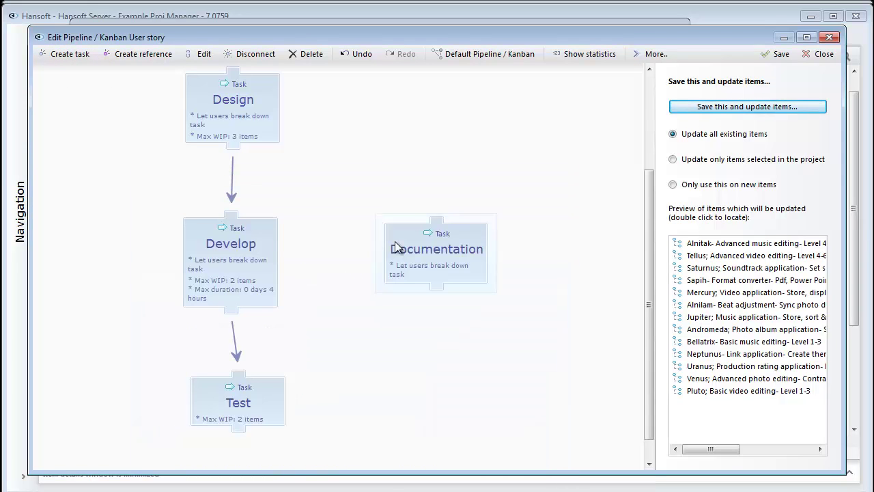
drag(397, 247, 356, 254)
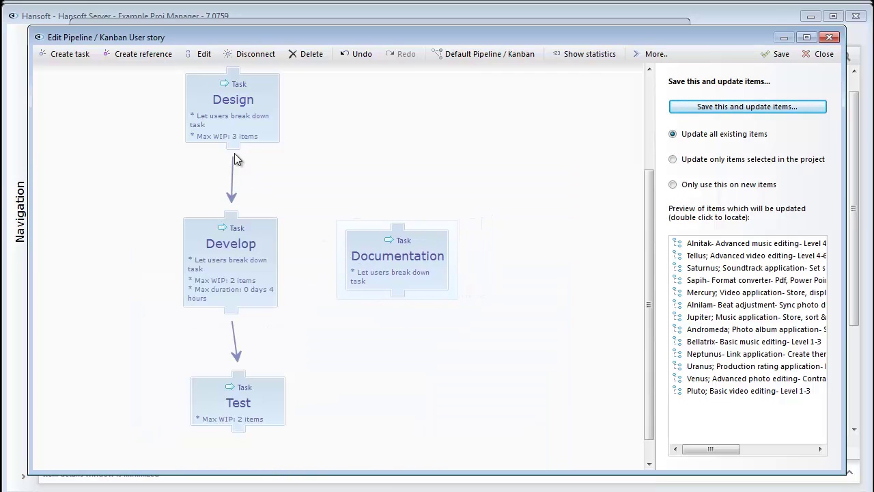
Connect Design to Documentation and Documentation onward to Test.
mouse_move(233, 148)
mouse_down()
mouse_move(379, 229)
mouse_move(404, 263)
mouse_up()
drag(401, 295, 238, 372)
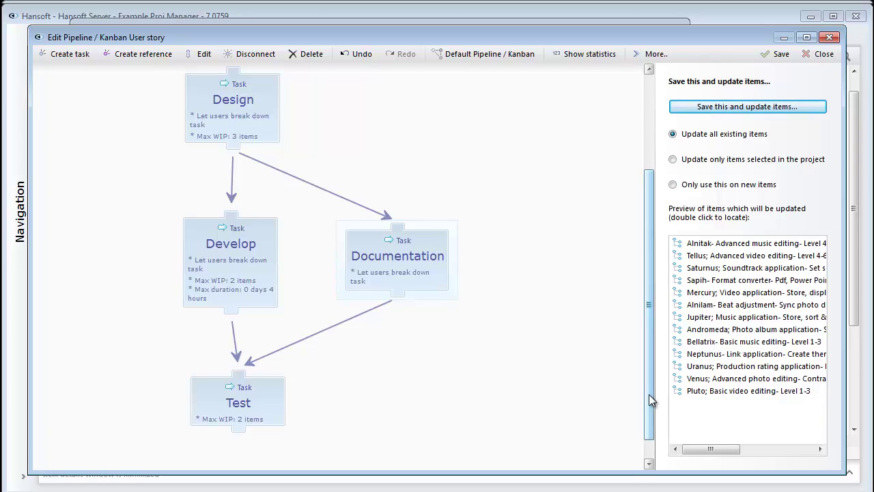
drag(649, 394, 636, 339)
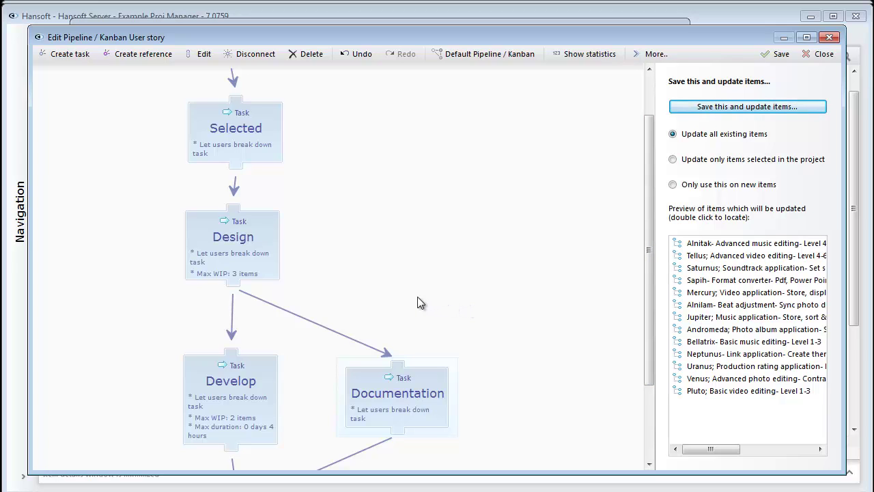
In the Design task's settings, auto-assign new Design tasks to a chosen team member.
click(240, 248)
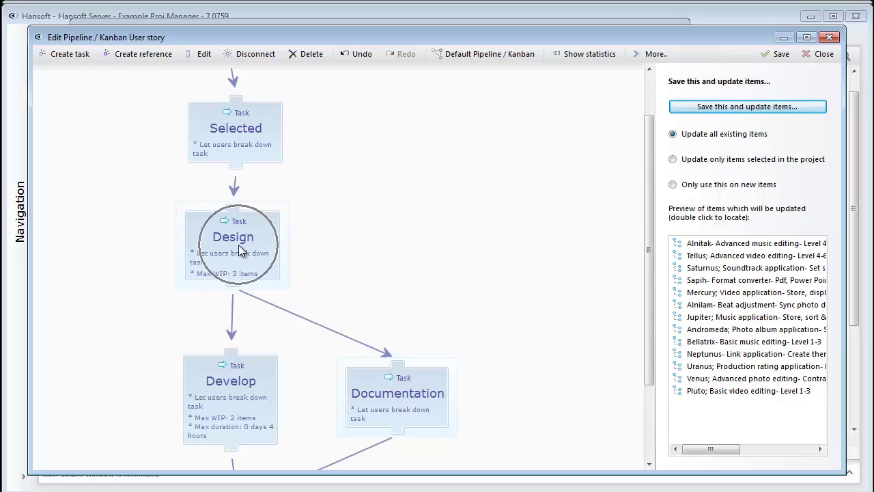
double_click(240, 250)
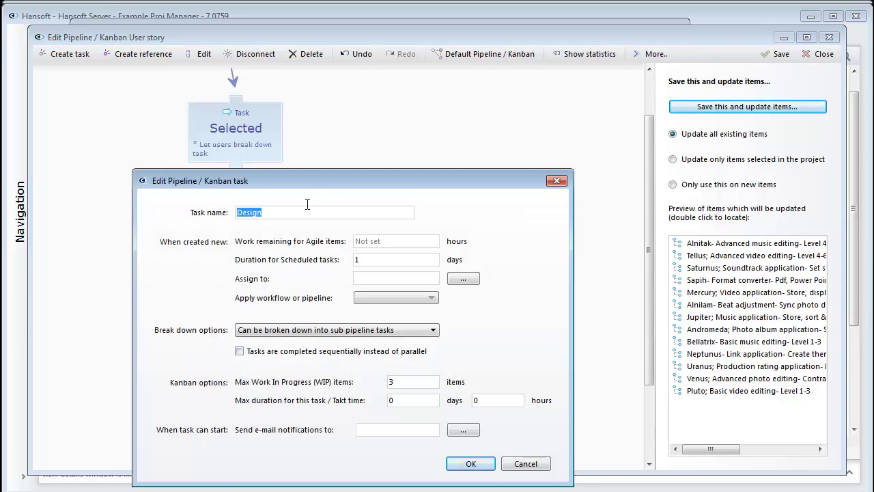
drag(321, 179, 376, 130)
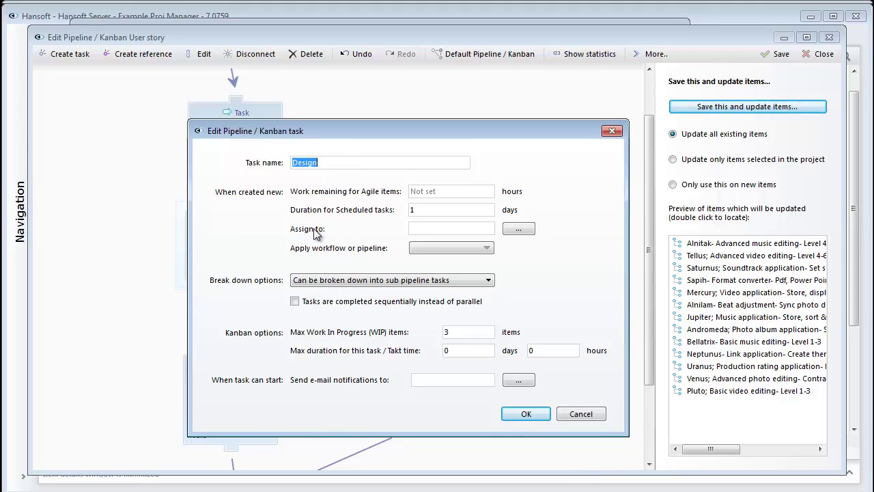
click(519, 230)
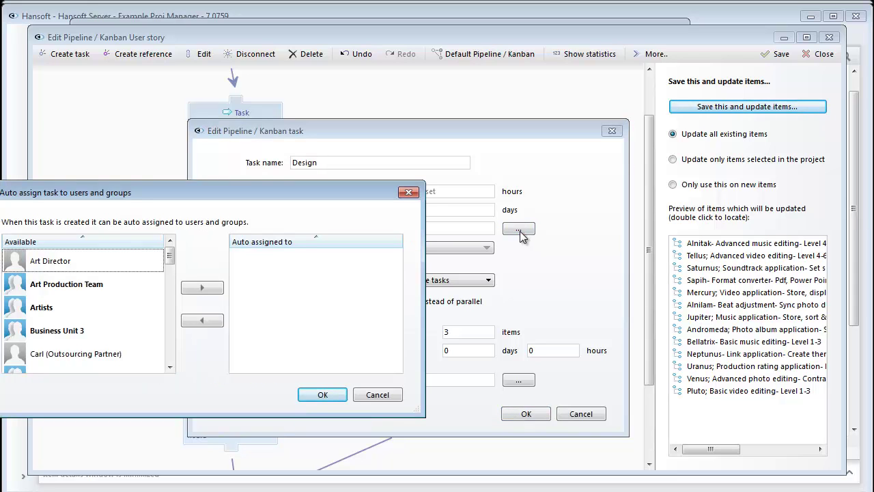
scroll(520, 236, down, 5)
double_click(155, 353)
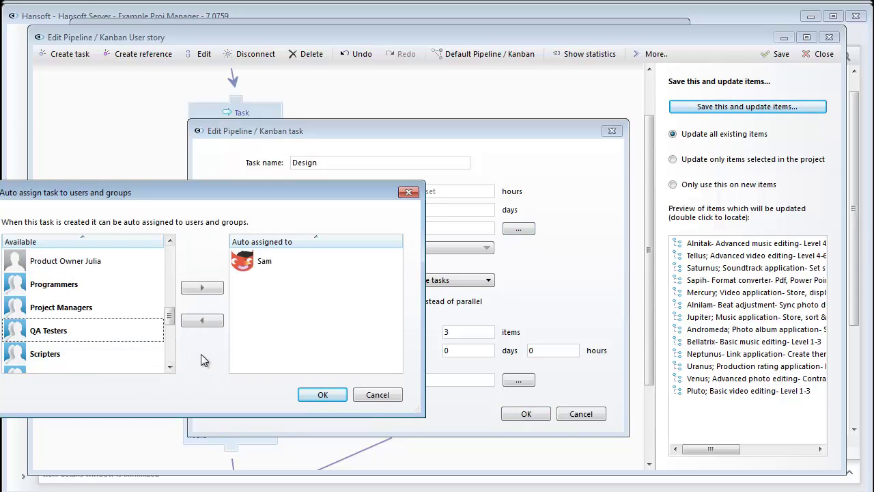
click(336, 395)
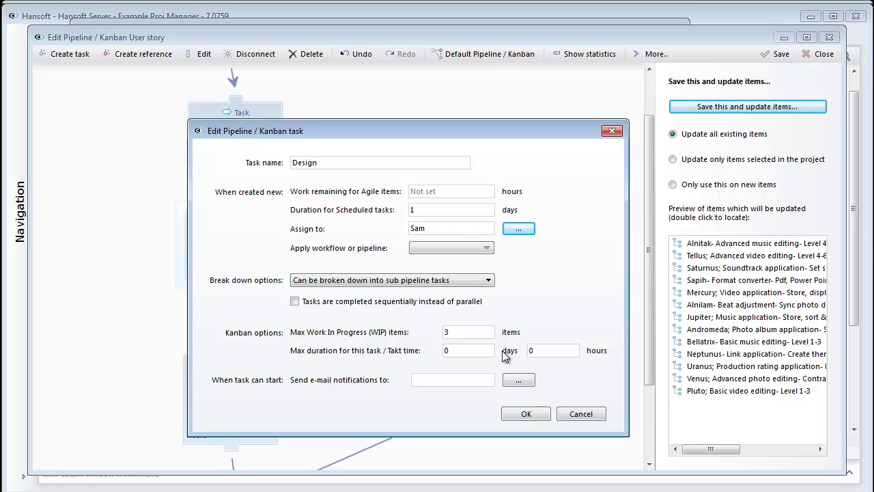
Apply the Design settings, then let Test select a workflow and apply the Approval workflow.
click(543, 414)
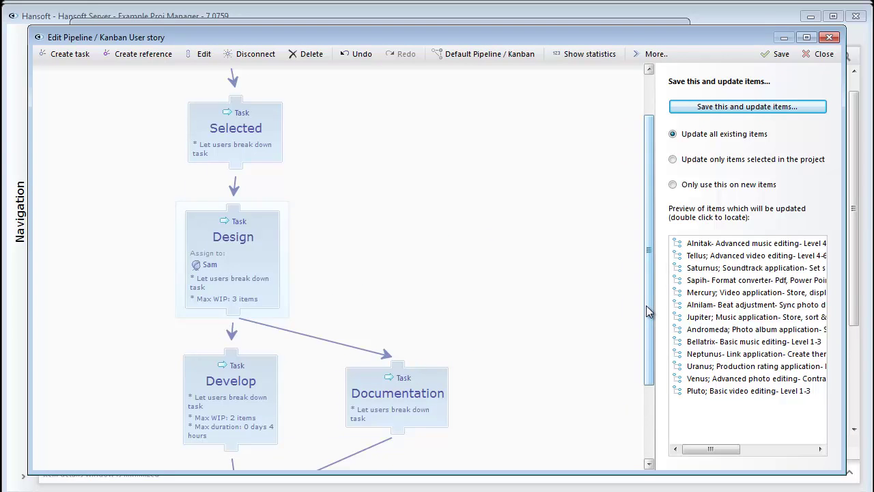
drag(646, 305, 645, 369)
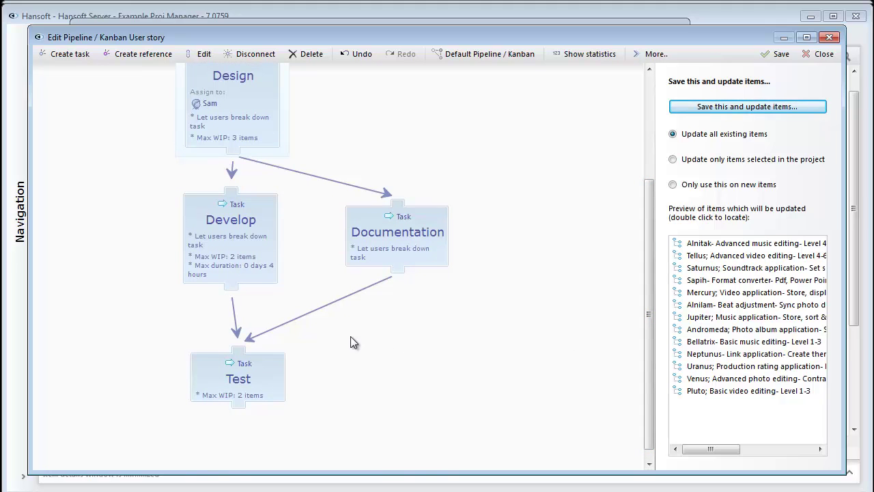
double_click(255, 367)
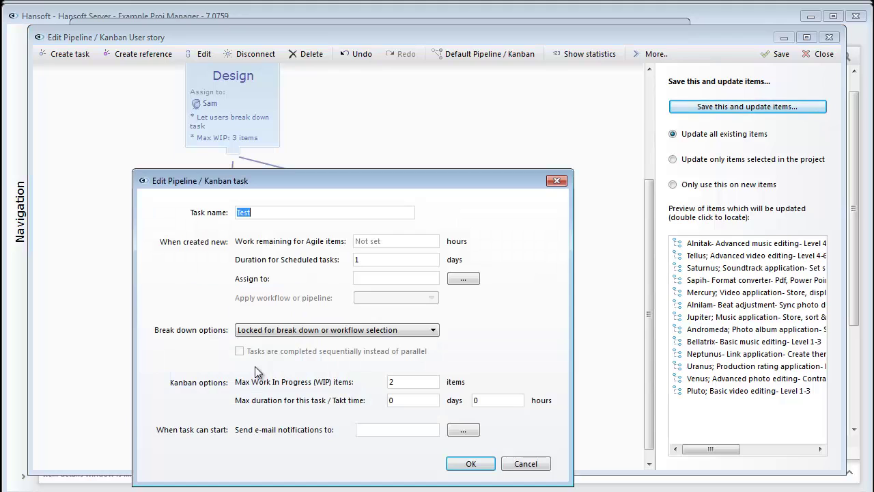
click(300, 330)
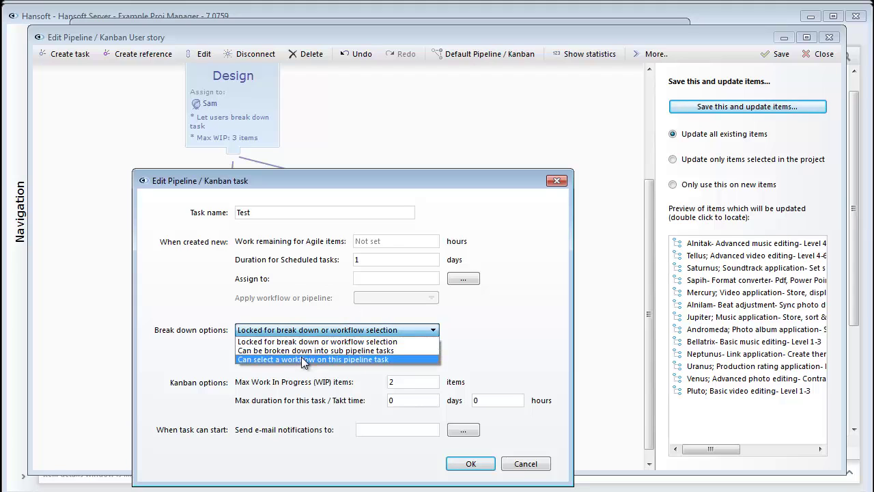
click(301, 356)
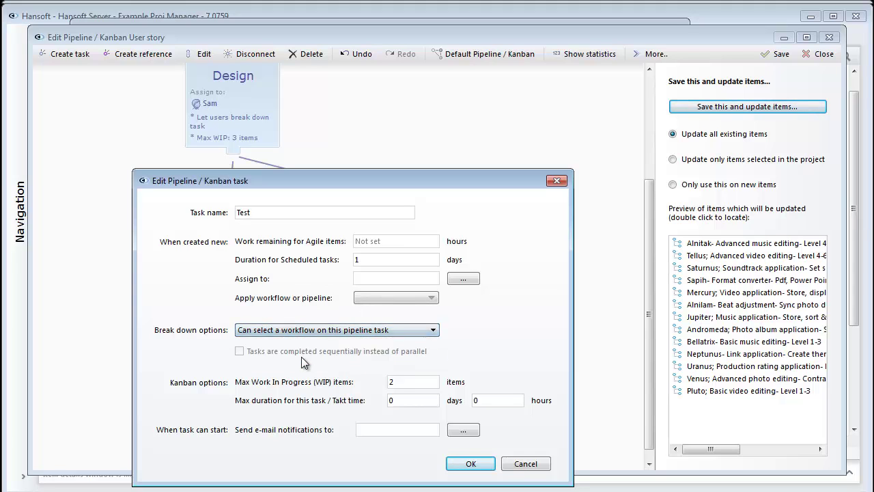
click(431, 299)
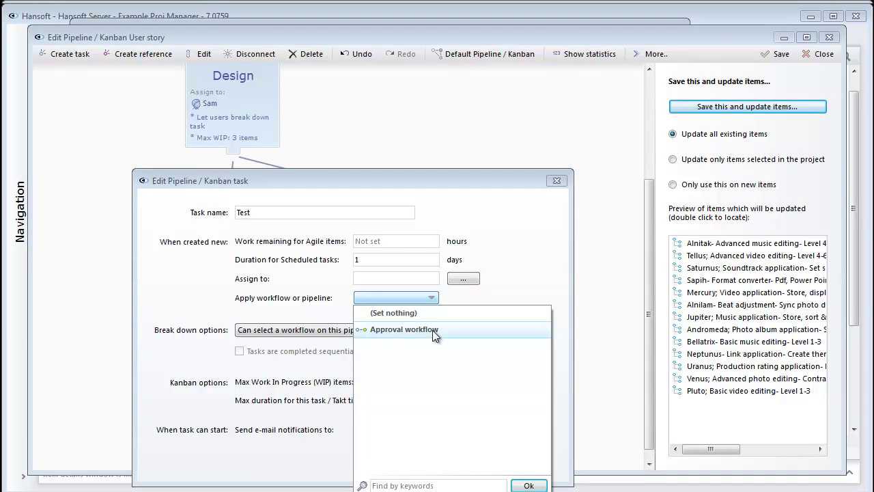
click(432, 330)
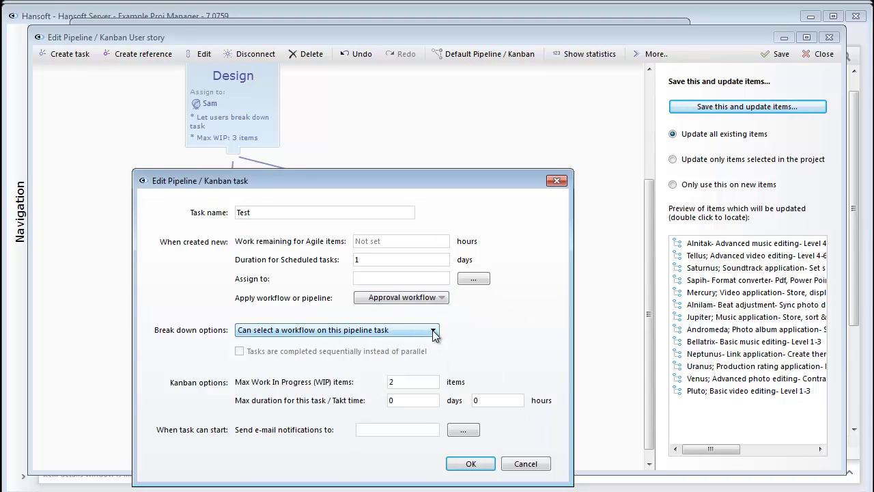
click(472, 464)
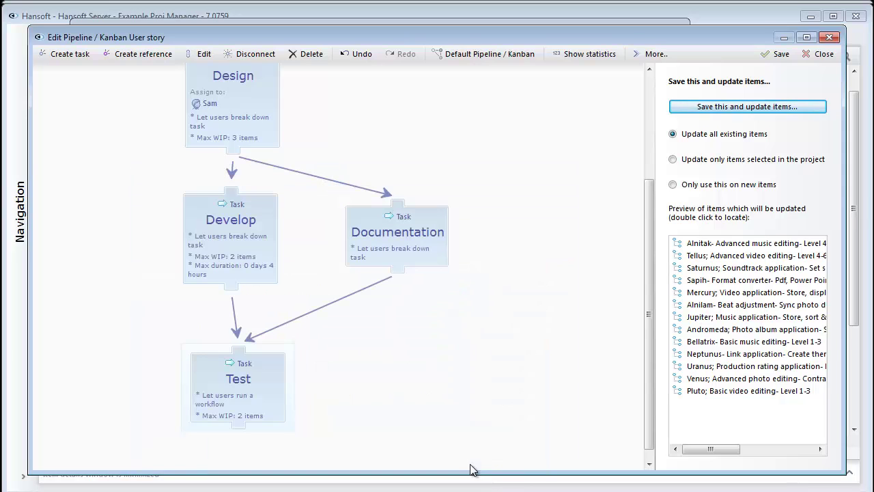
drag(650, 386, 630, 264)
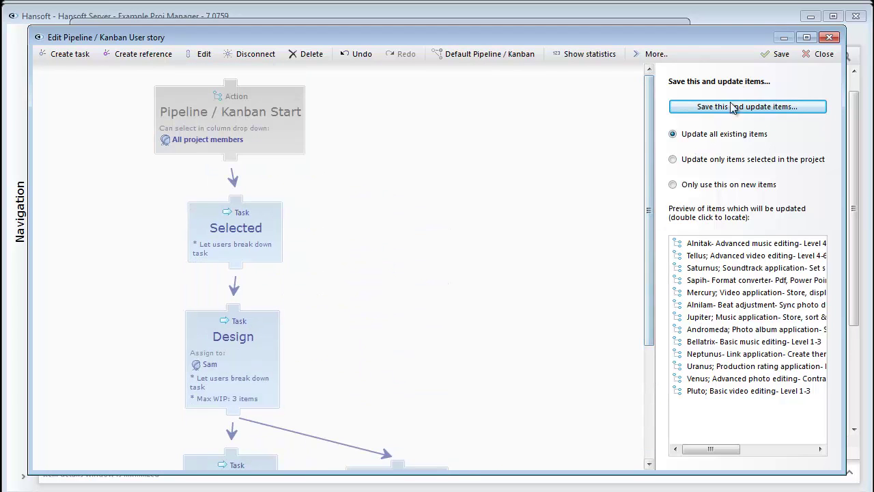
Save the pipeline, updating existing items, and close the pipelines list.
click(765, 54)
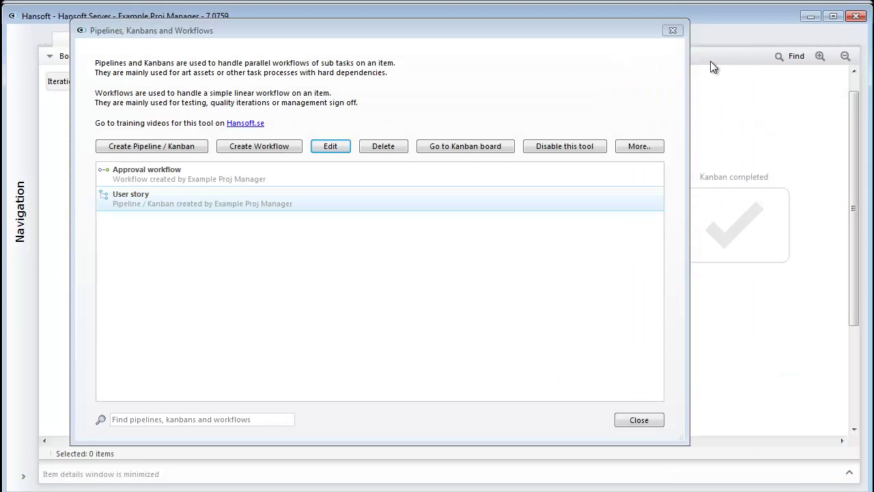
click(670, 30)
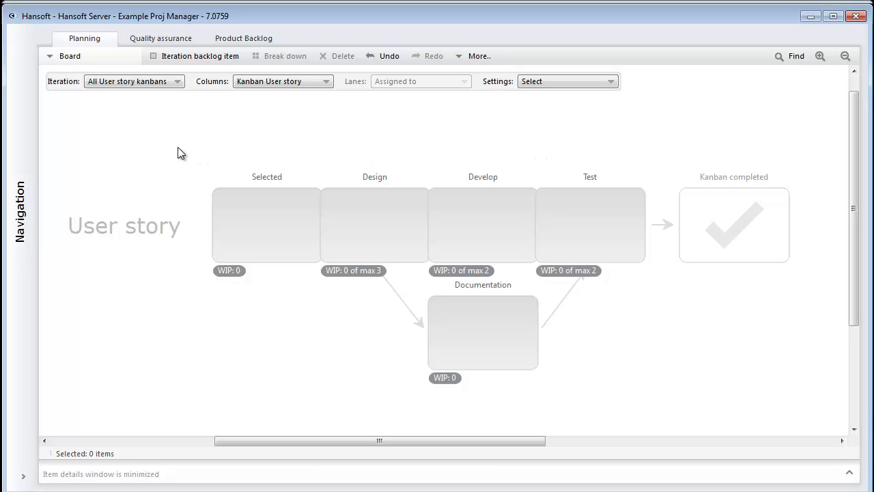
Switch to Agile Schedule and add an iteration spanning 2013-04-05 to 2013-04-24.
click(66, 59)
click(69, 75)
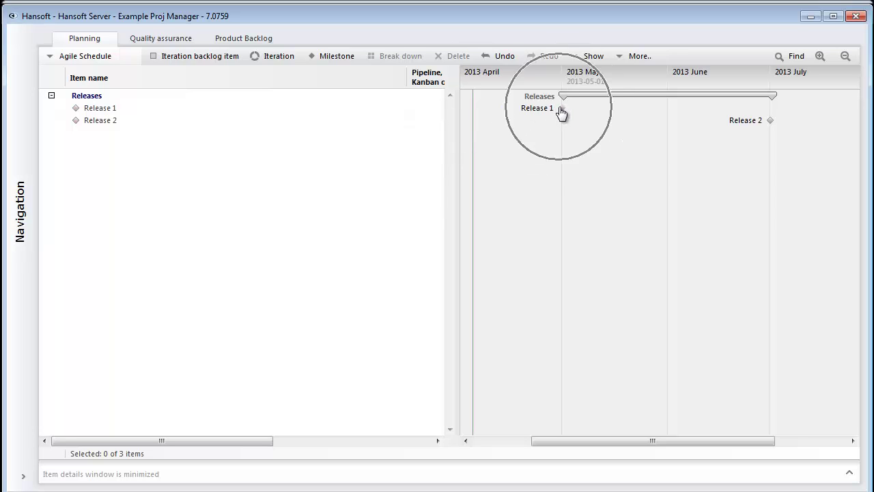
mouse_move(561, 111)
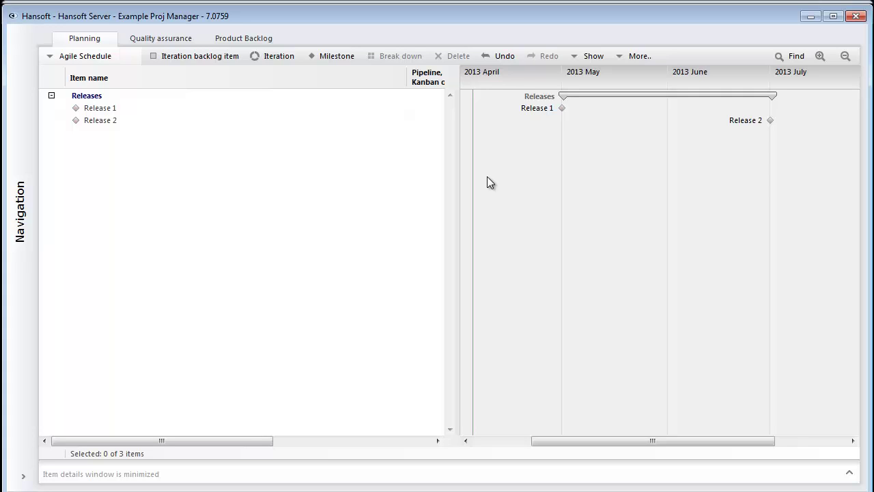
click(267, 58)
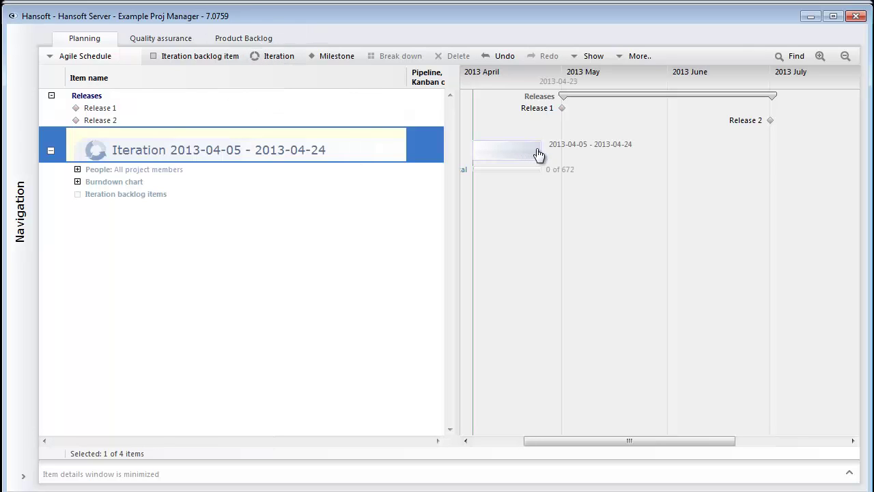
Extend the iteration to end 2013-04-30 and allocate Team Alfa to it.
drag(541, 147, 564, 149)
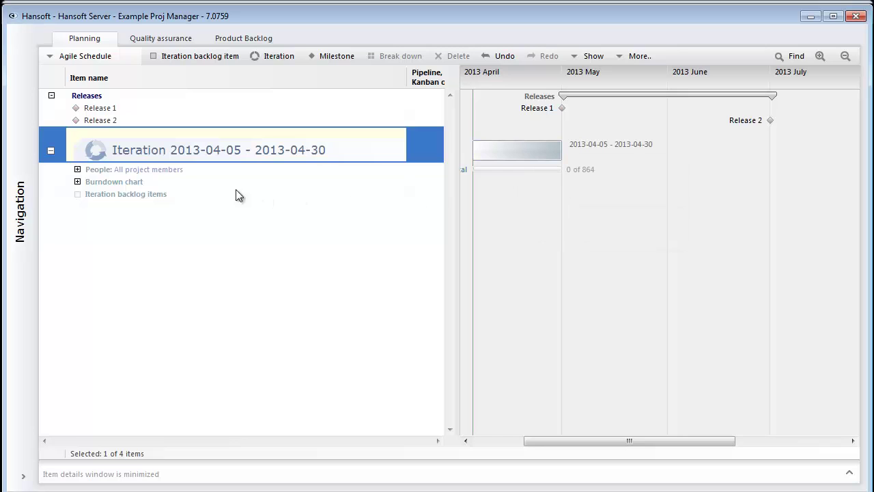
double_click(132, 168)
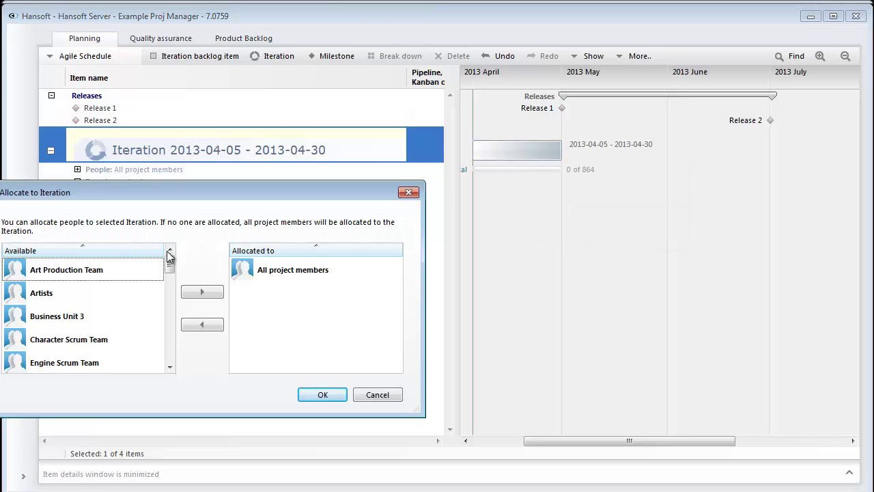
drag(169, 267, 152, 353)
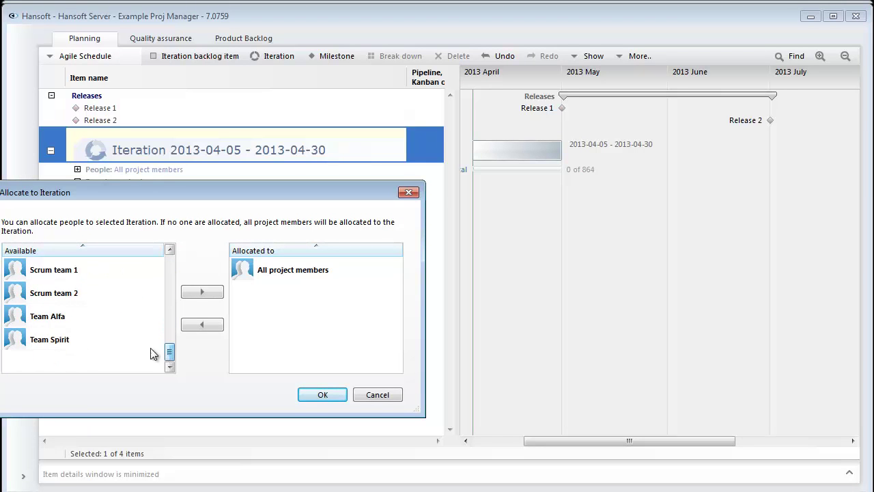
double_click(113, 321)
Confirm the Team Alfa allocation and rename the iteration to 'Team alfa'.
click(321, 395)
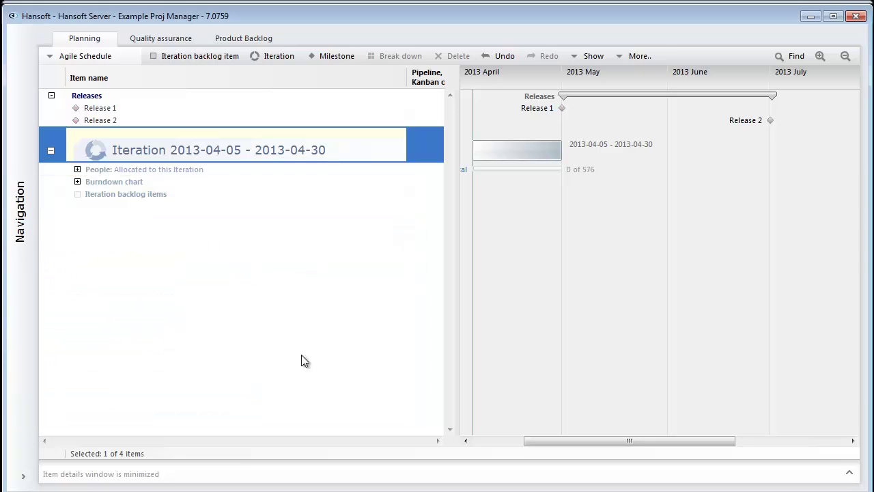
text(Team )
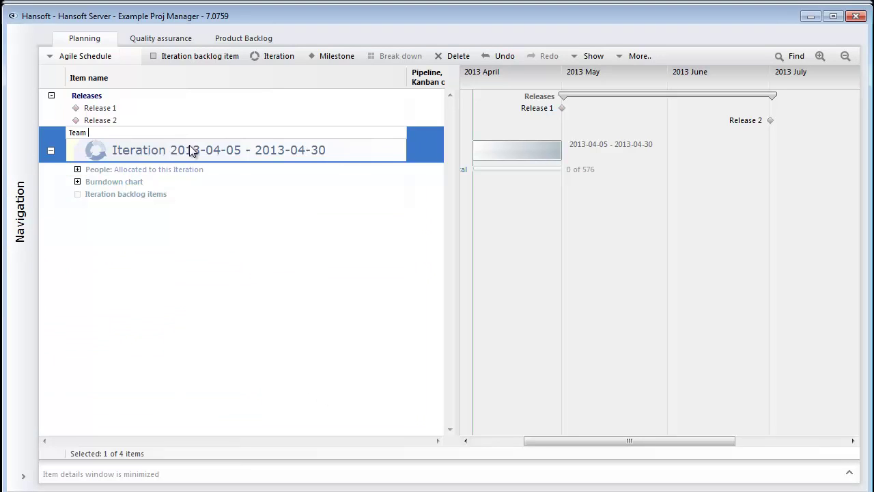
text(alfa)
key(Return)
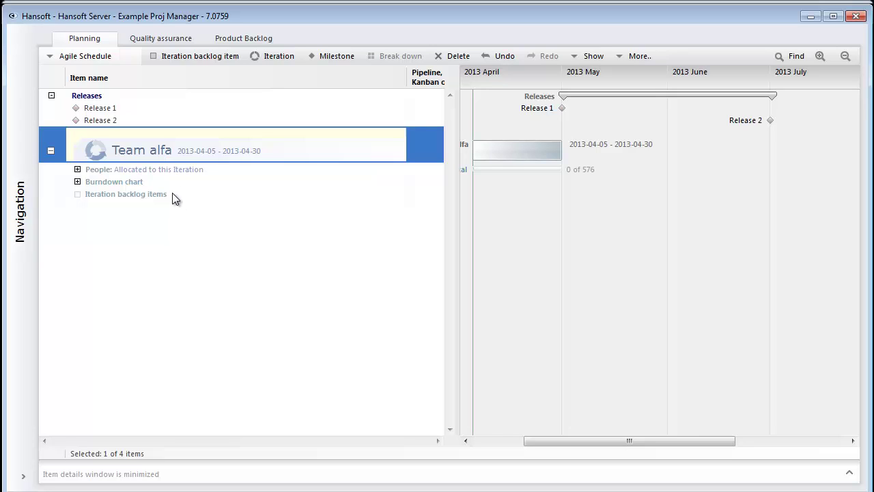
Make User story the default pipeline/workflow for new items in the Team alfa iteration.
right_click(96, 150)
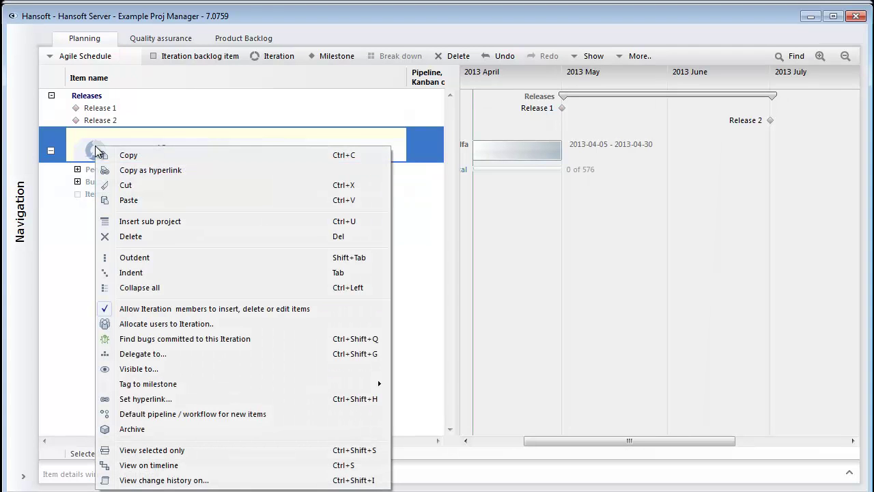
click(160, 413)
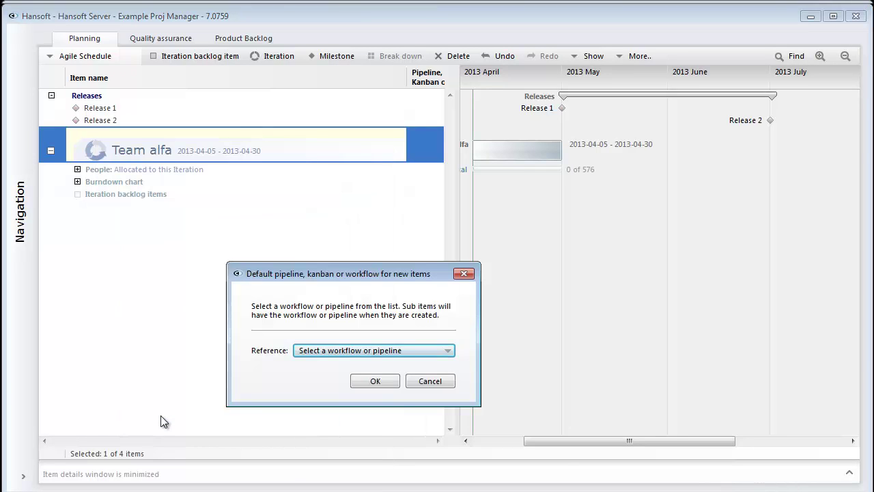
click(401, 351)
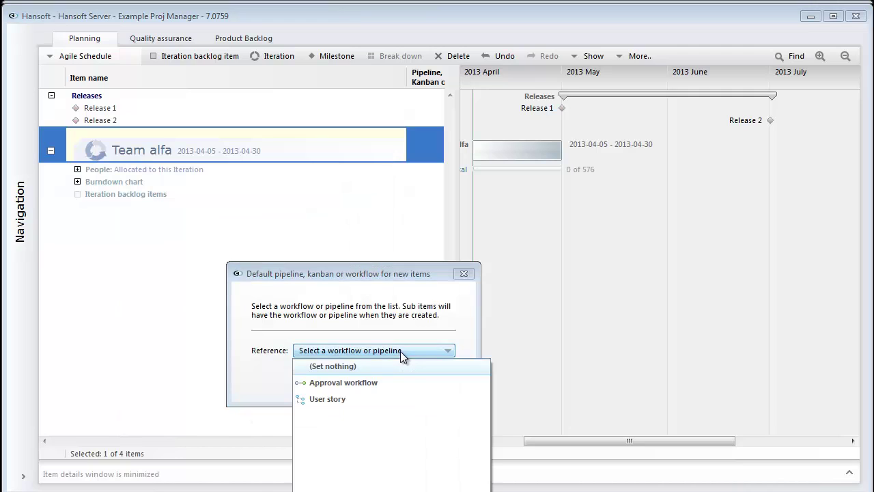
click(384, 399)
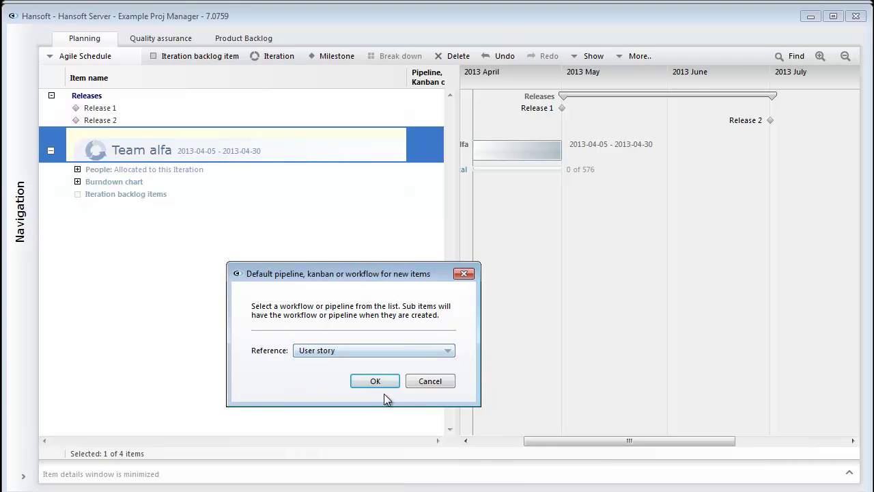
click(381, 382)
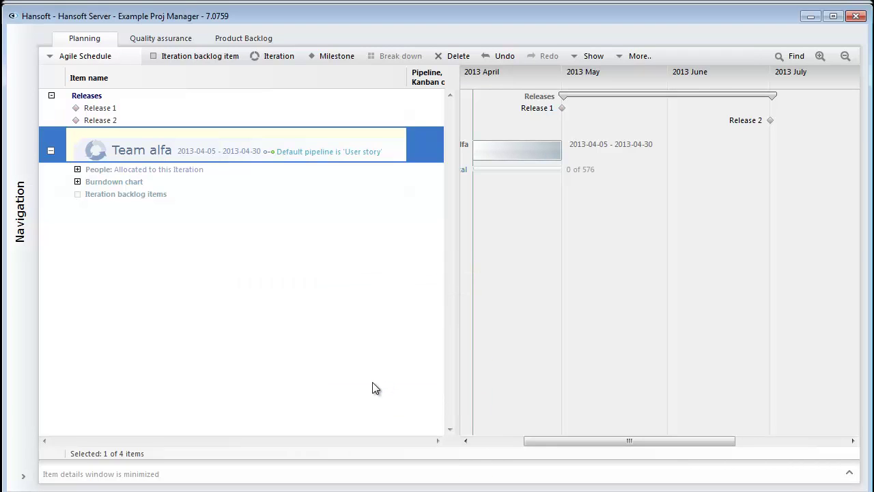
Switch to the Board view with columns laid out as the User story kanban.
click(89, 59)
click(75, 89)
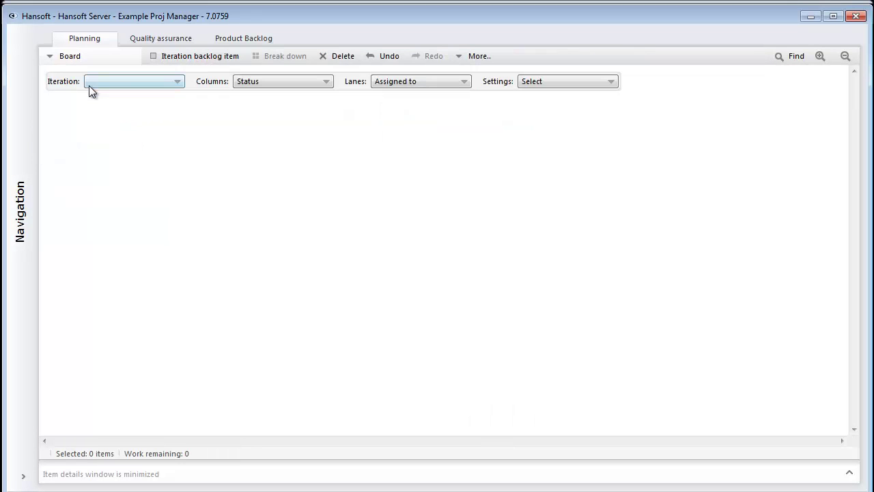
click(271, 81)
mouse_move(294, 118)
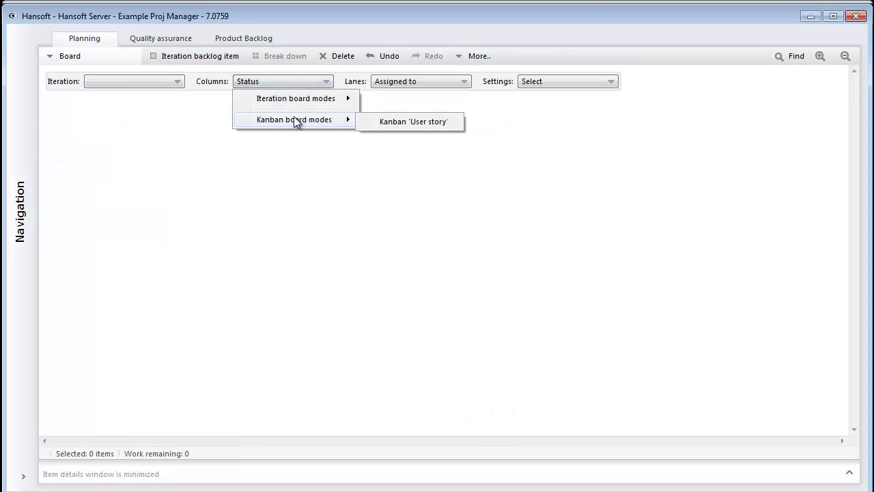
click(387, 122)
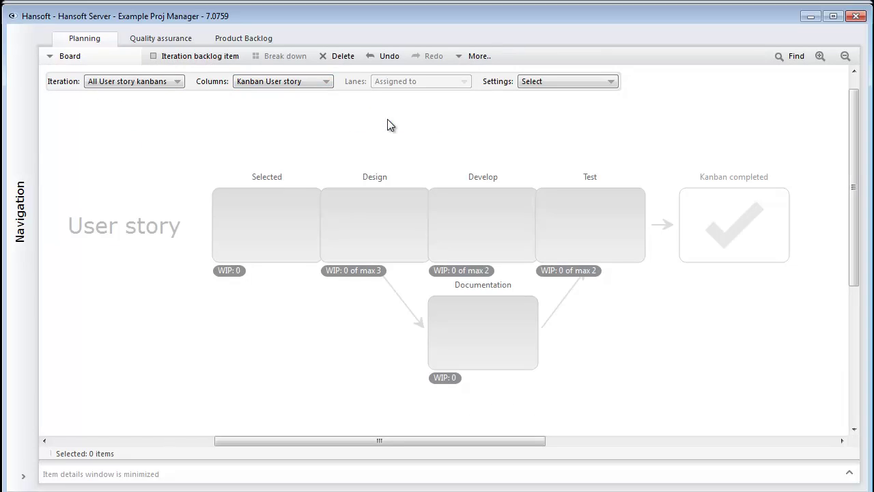
Filter the board to show only the Team alfa iteration.
click(175, 84)
mouse_move(191, 140)
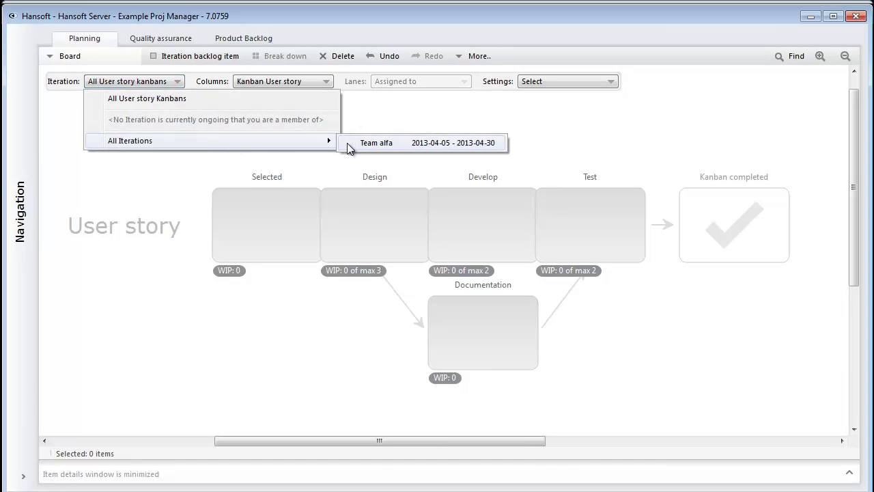
click(357, 144)
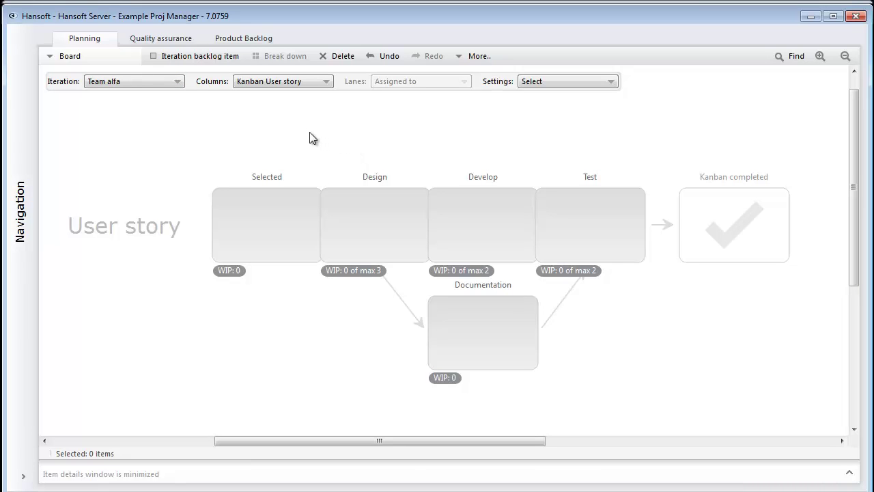
Show the Product Backlog as a hierarchy.
click(250, 41)
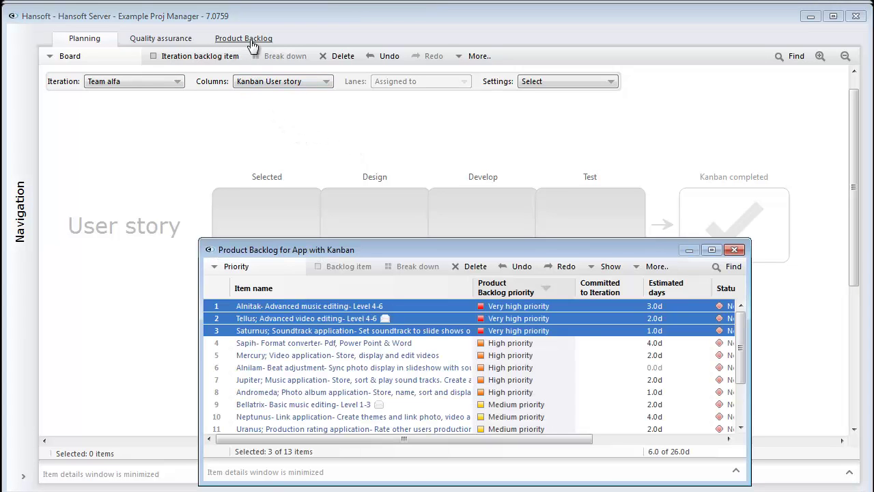
click(250, 267)
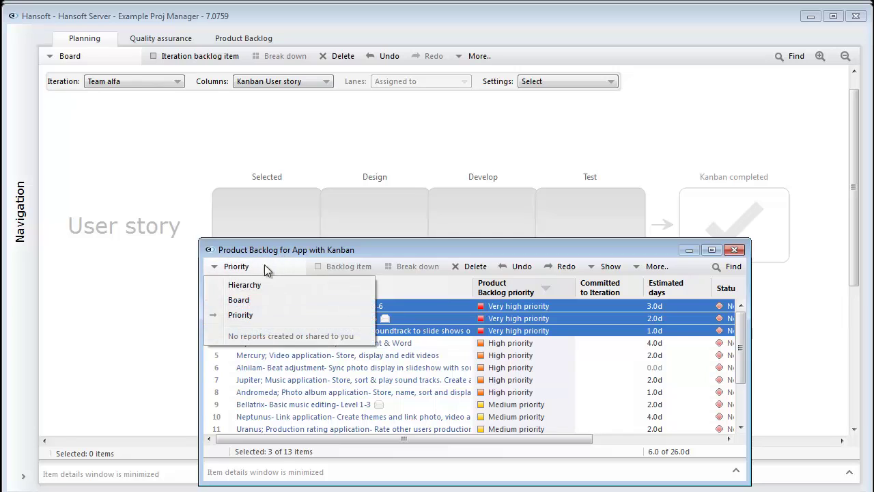
click(260, 284)
Sort the backlog by priority, commit the top three stories to Selected, and move Saturnus into Design.
click(257, 269)
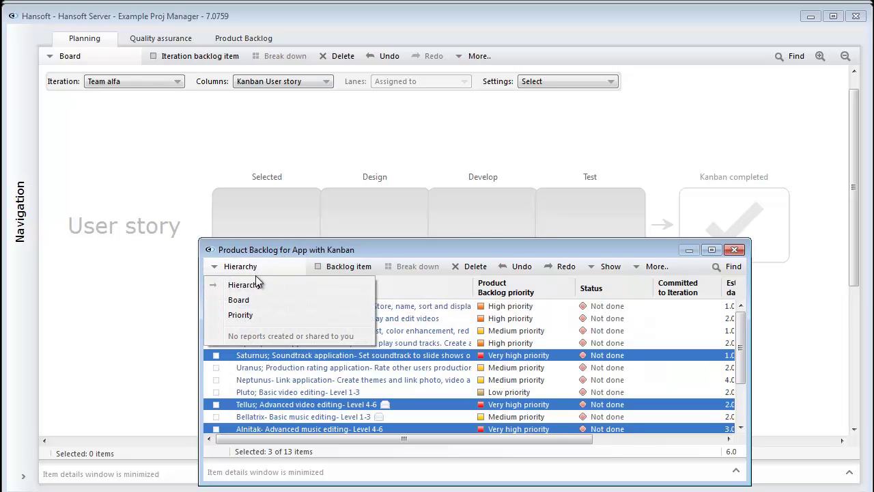
click(254, 313)
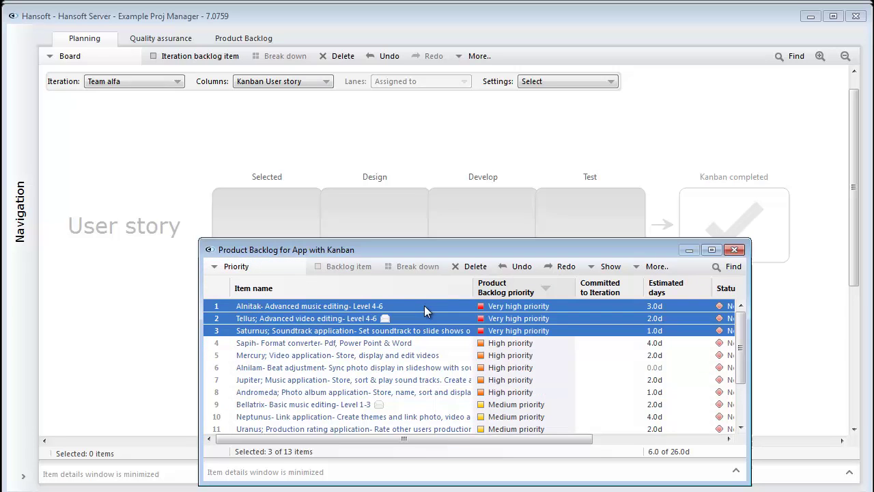
drag(424, 305, 248, 206)
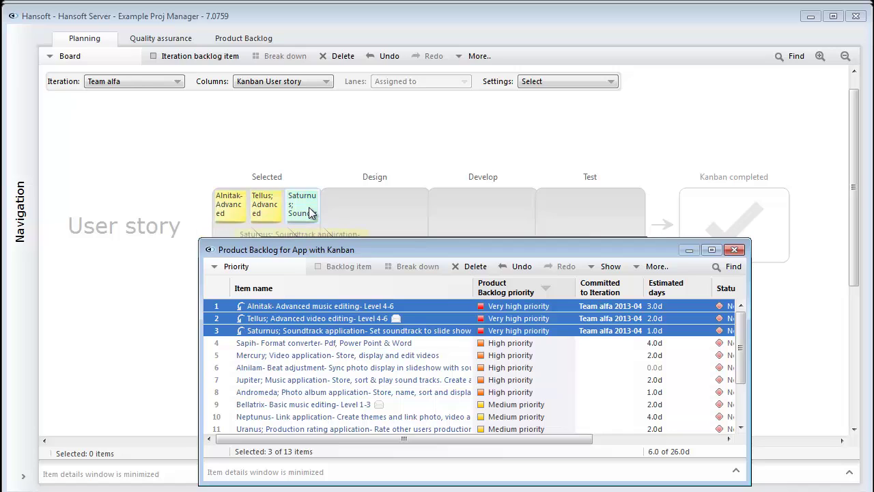
drag(309, 213, 352, 210)
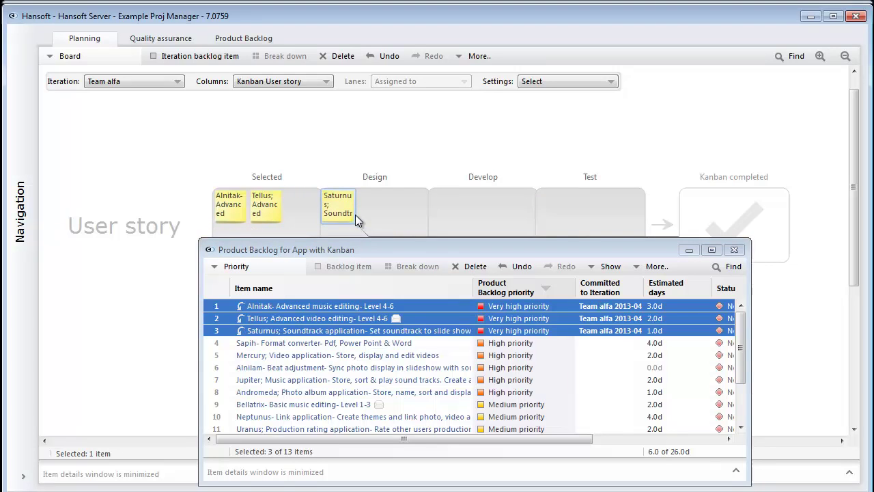
Close the backlog, place the To do list beside the board, and move Tellus into Design.
click(734, 250)
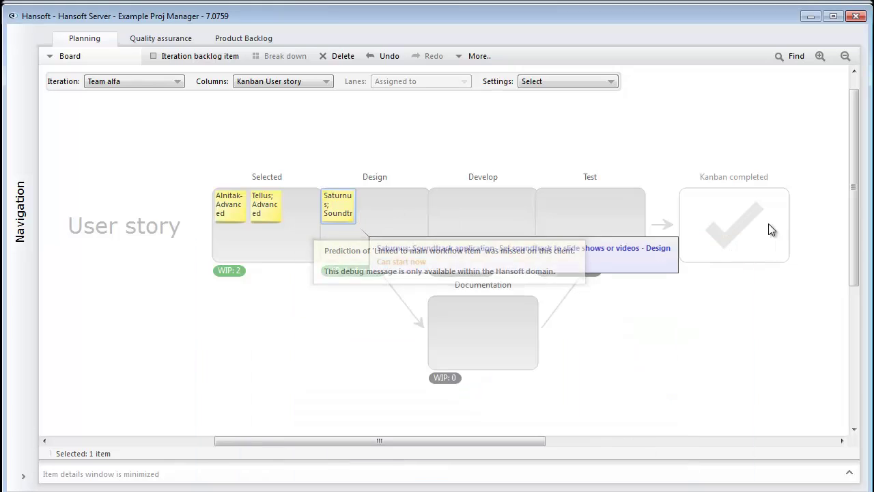
drag(757, 141, 587, 122)
drag(269, 202, 370, 202)
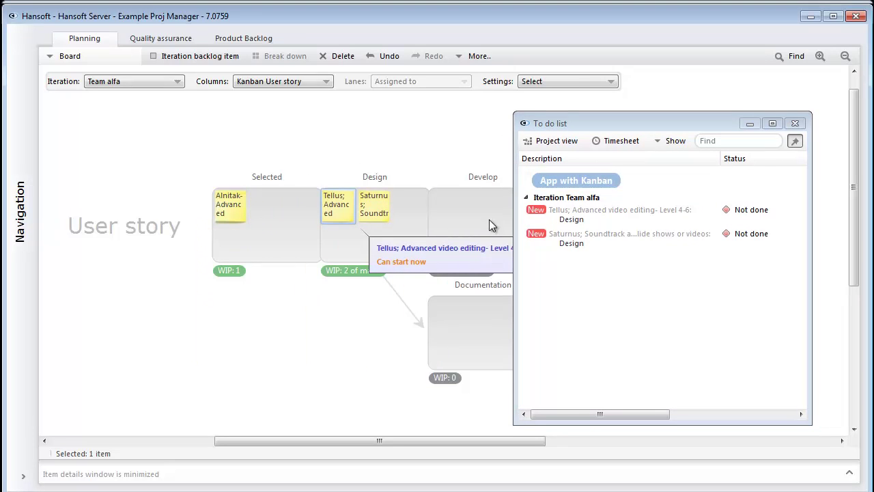
Set the Saturnus and Tellus design tasks to Completed in the To do list.
click(541, 217)
click(541, 238)
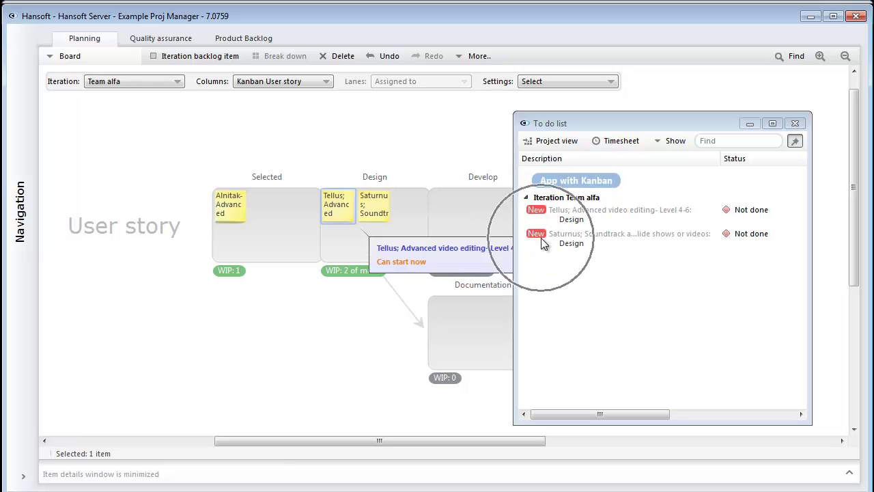
click(741, 239)
click(767, 271)
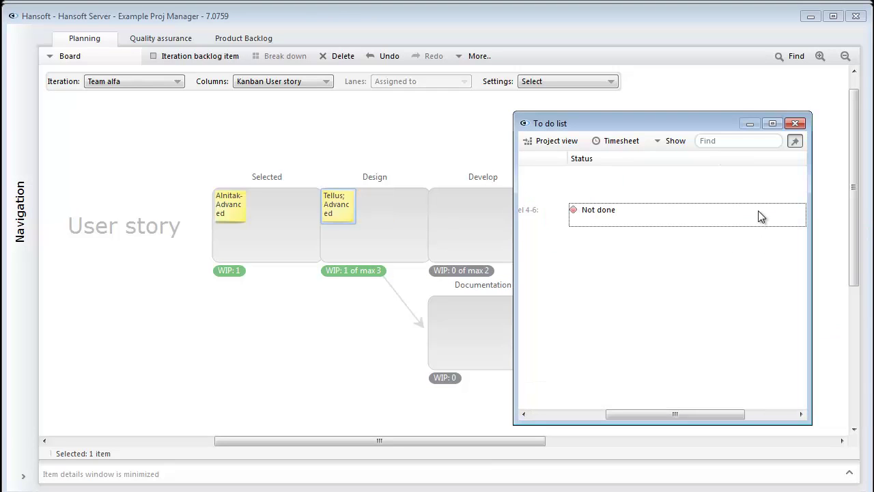
click(701, 217)
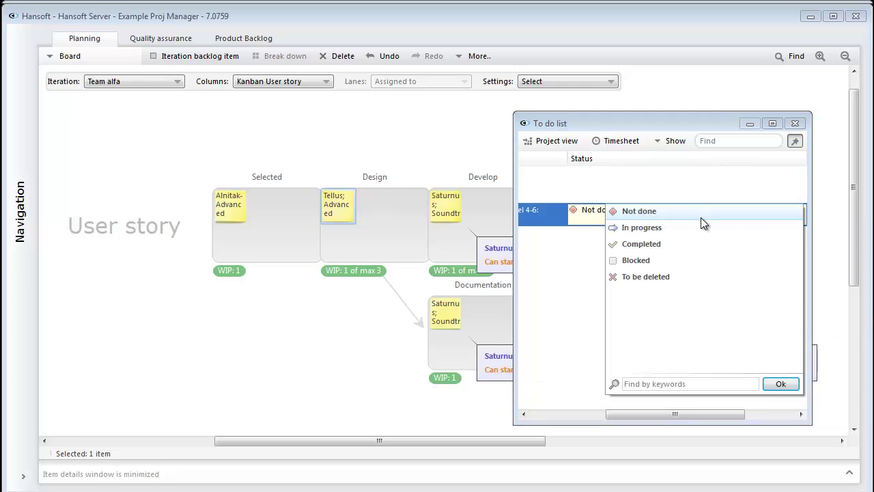
click(688, 246)
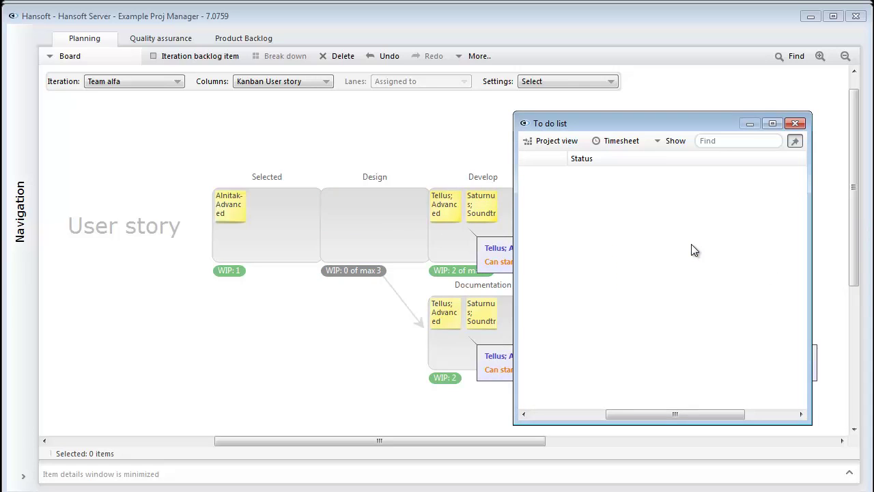
drag(700, 125, 873, 122)
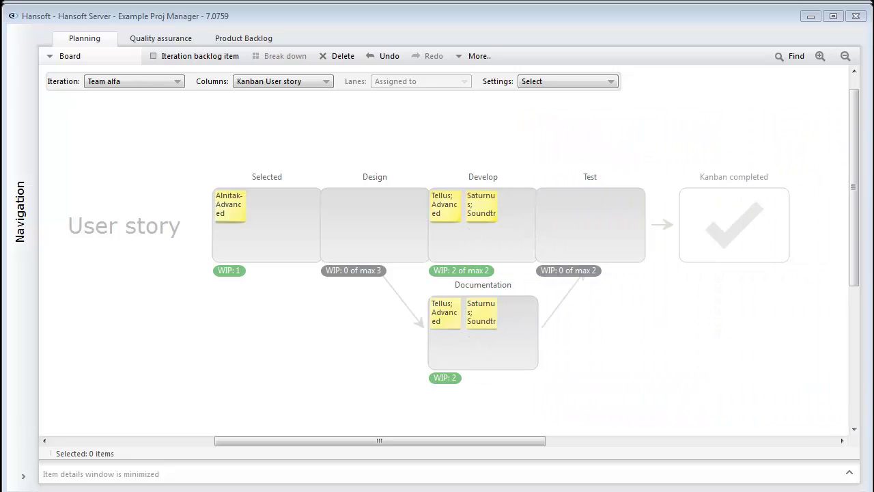